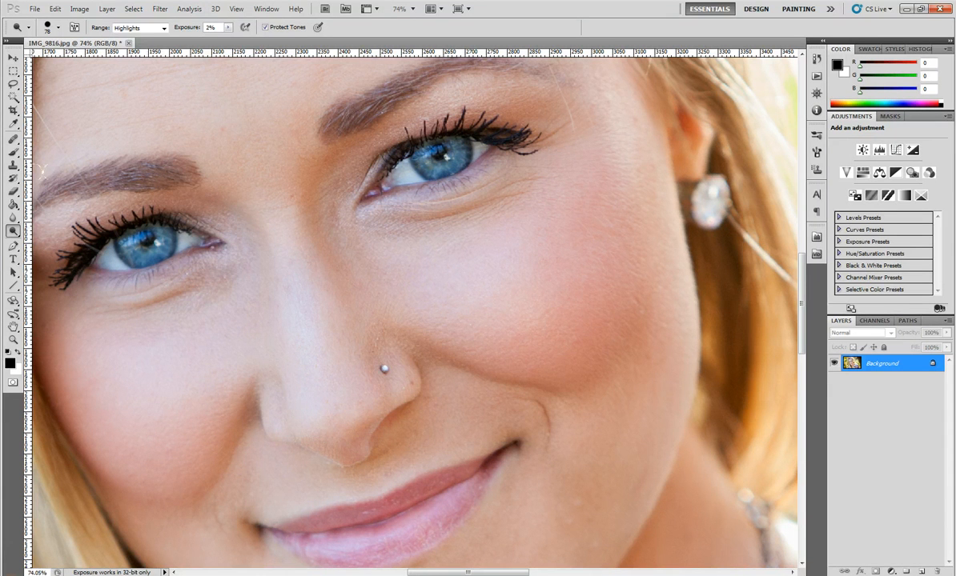
- Sample clean skin with the Healing Brush and heal the blemishes on the chin just below the lower lip
click(14, 137)
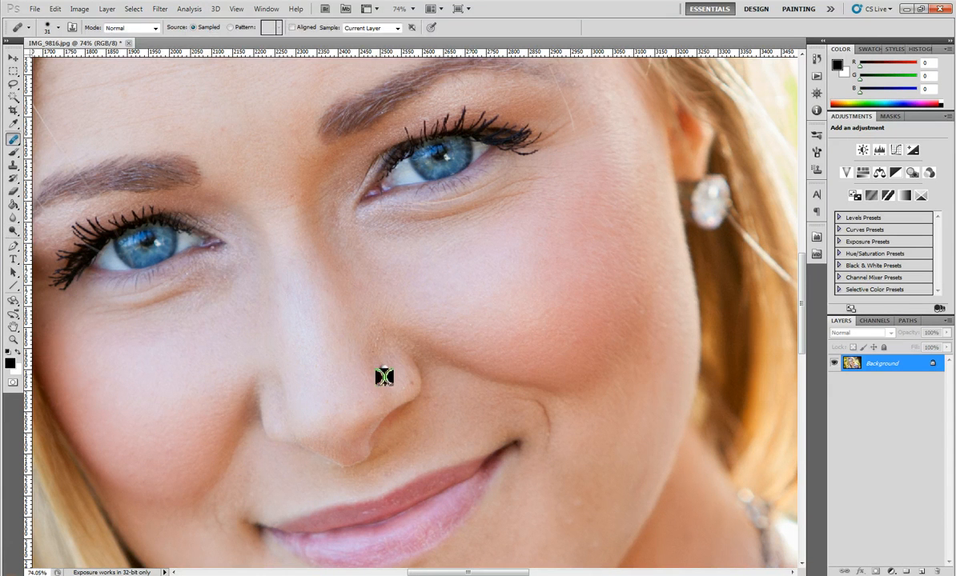
click(14, 141)
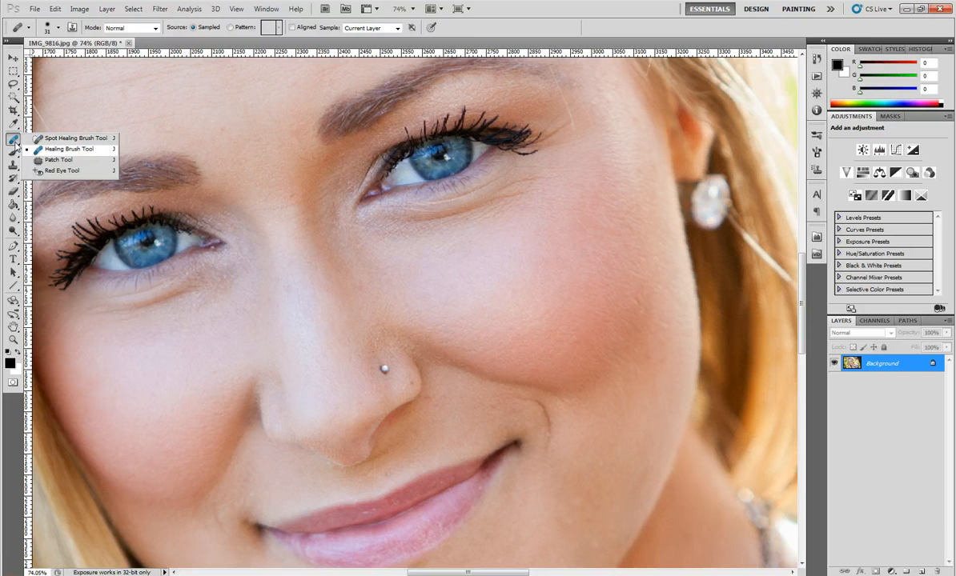
click(60, 150)
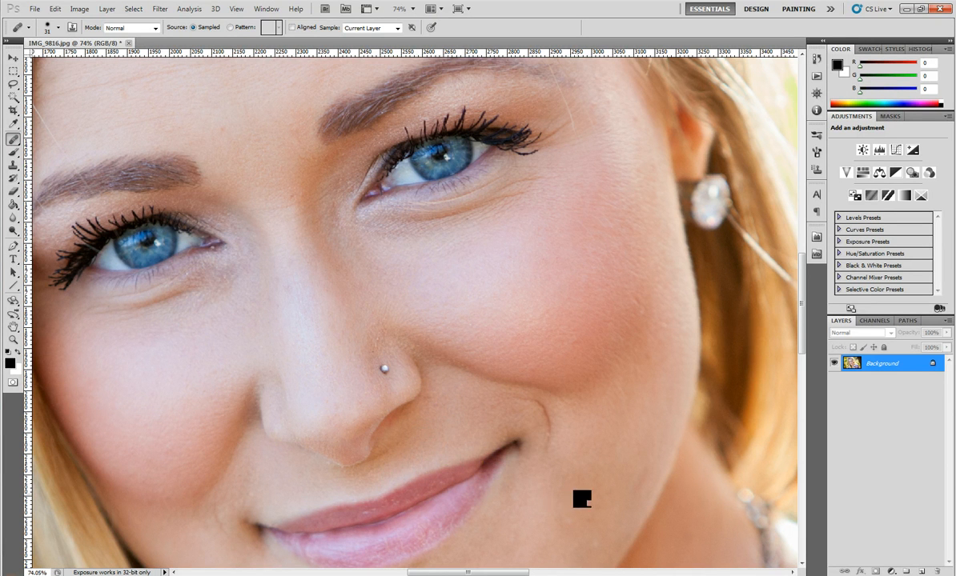
scroll(574, 504, down, 5)
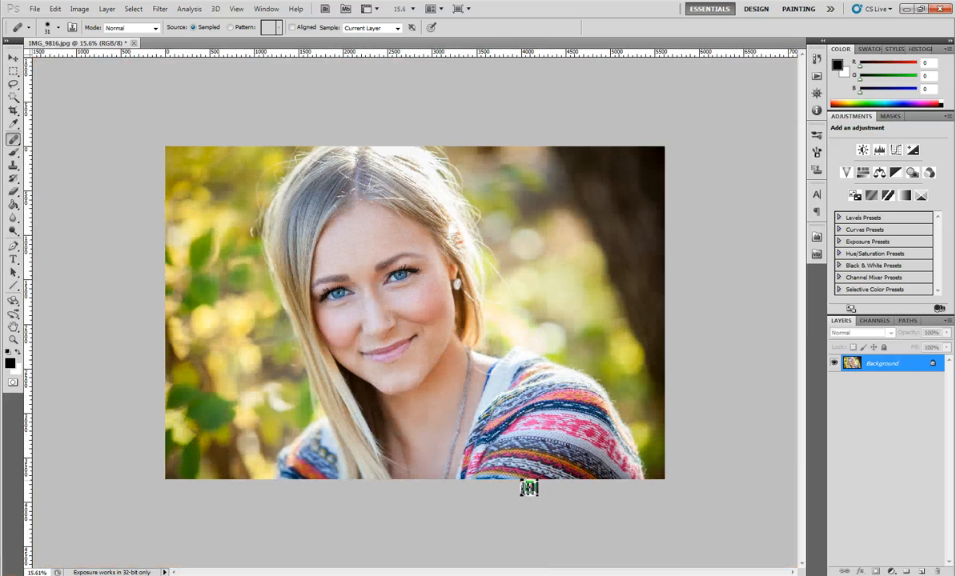
scroll(365, 404, up, 5)
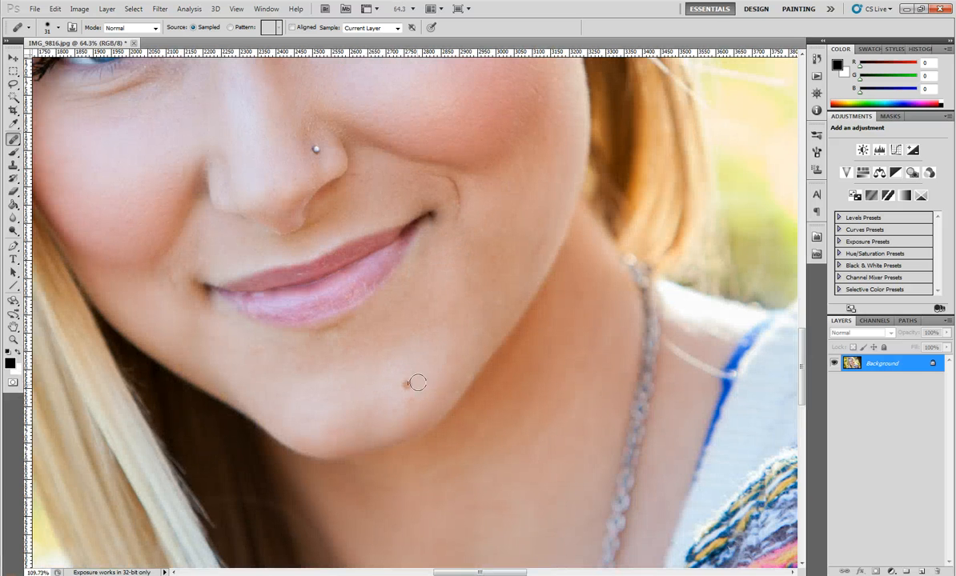
scroll(417, 381, up, 2)
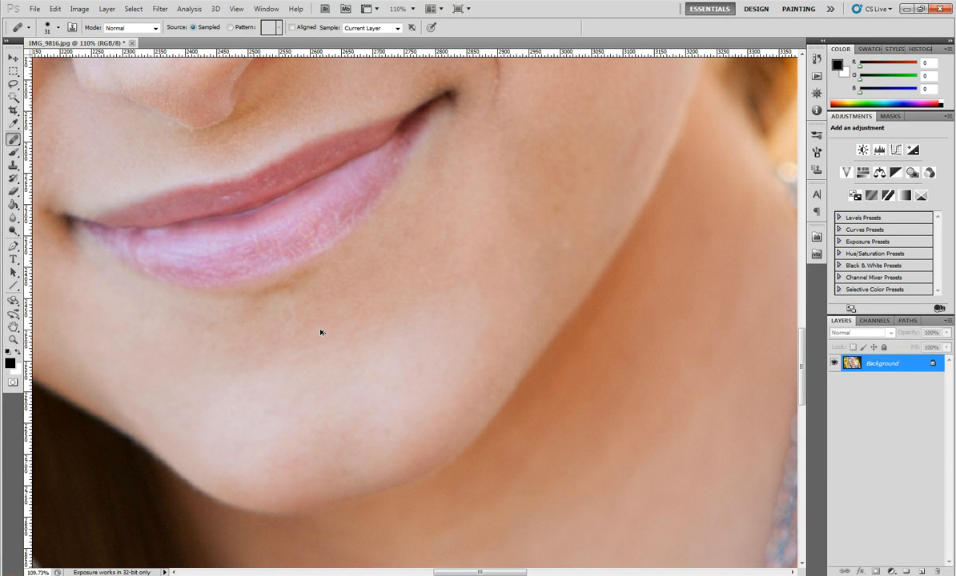
alt+click(252, 309)
click(297, 292)
click(304, 308)
click(287, 324)
- Heal the remaining spots along the jawline with the Healing Brush, sampling nearby clean skin for each
alt+click(571, 249)
mouse_move(564, 272)
mouse_down()
mouse_move(528, 306)
mouse_move(552, 266)
mouse_up()
alt+click(431, 370)
drag(495, 374, 506, 365)
click(104, 9)
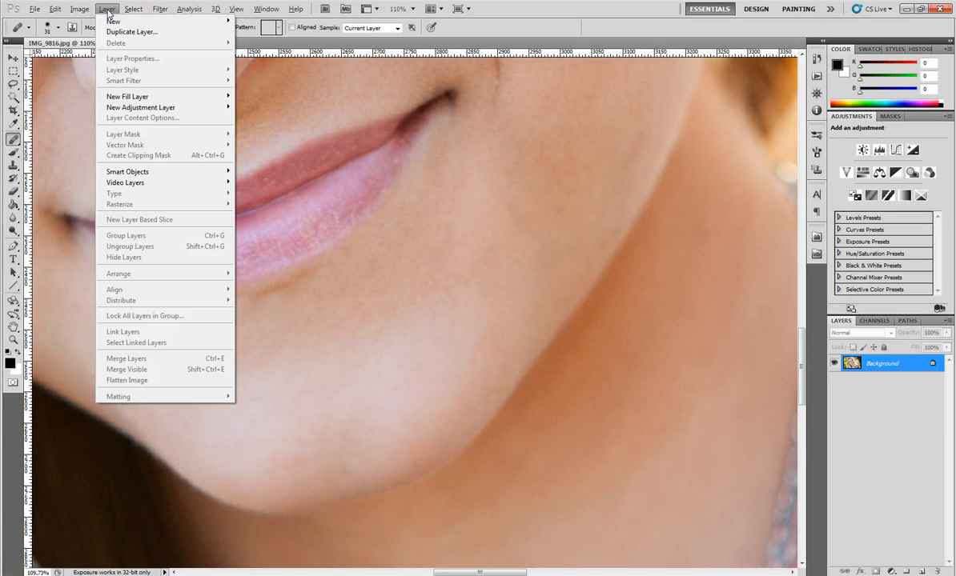
click(483, 22)
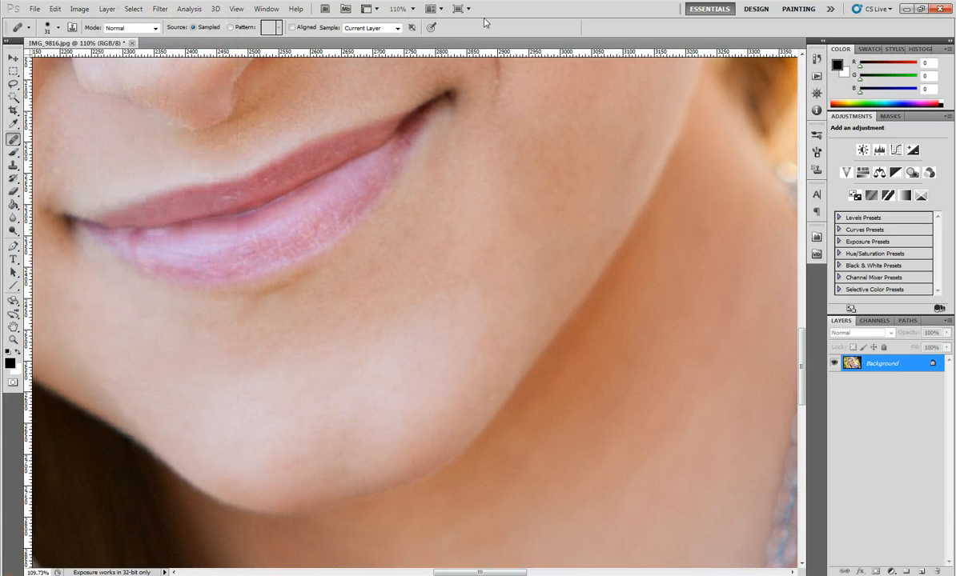
- Set the Healing Brush size to 81 px for retouching the under-eye areas
scroll(434, 346, down, 10)
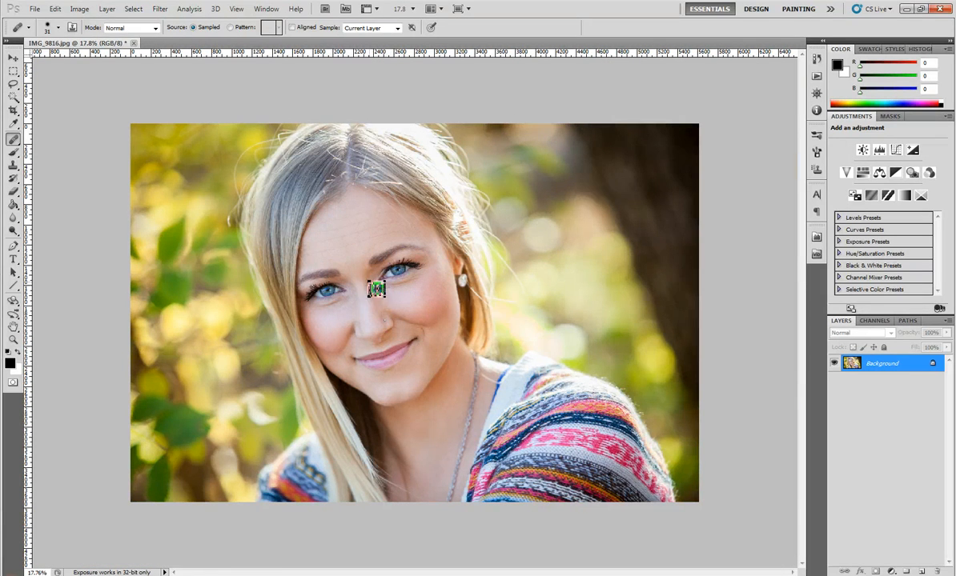
scroll(356, 272, up, 3)
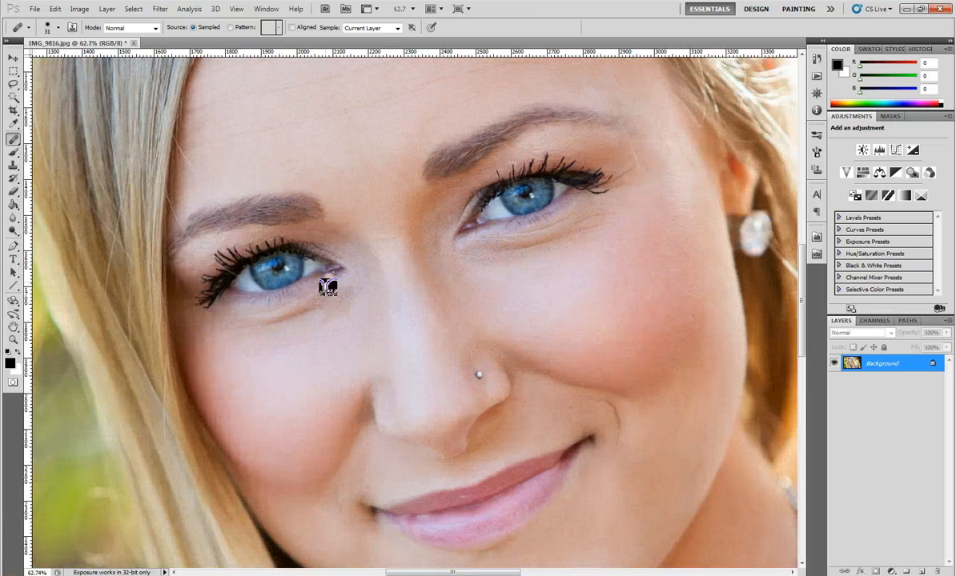
right_click(284, 337)
drag(308, 359, 337, 364)
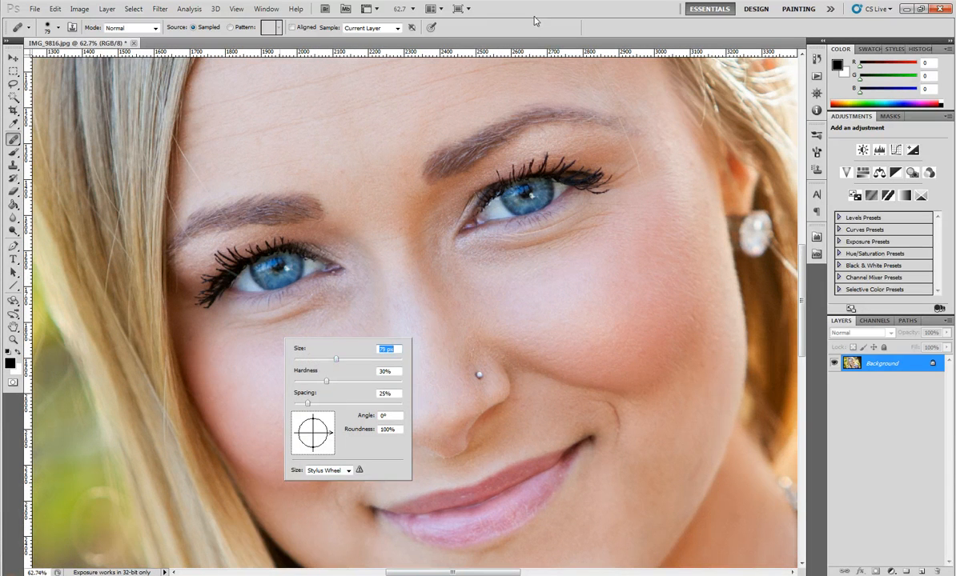
key(Return)
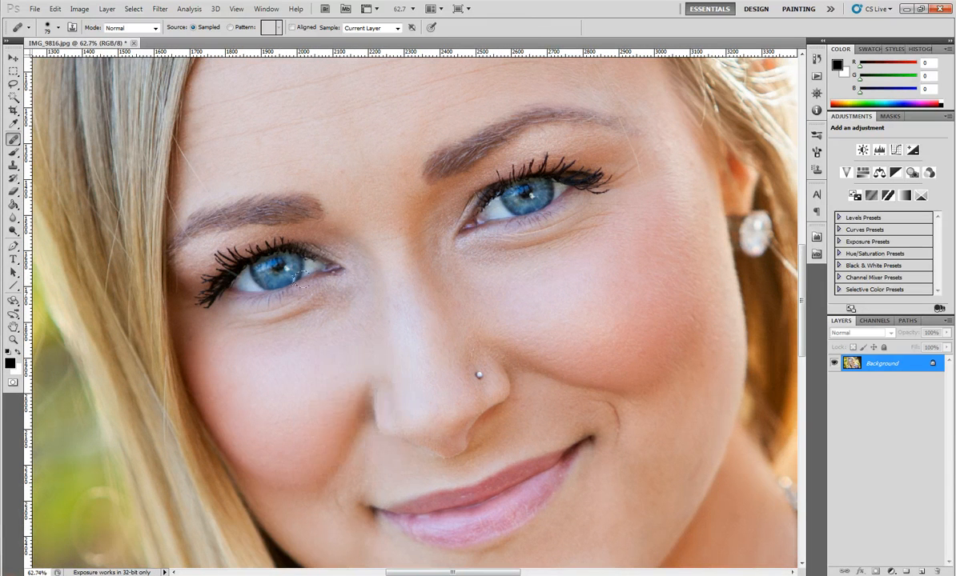
right_click(17, 141)
click(45, 150)
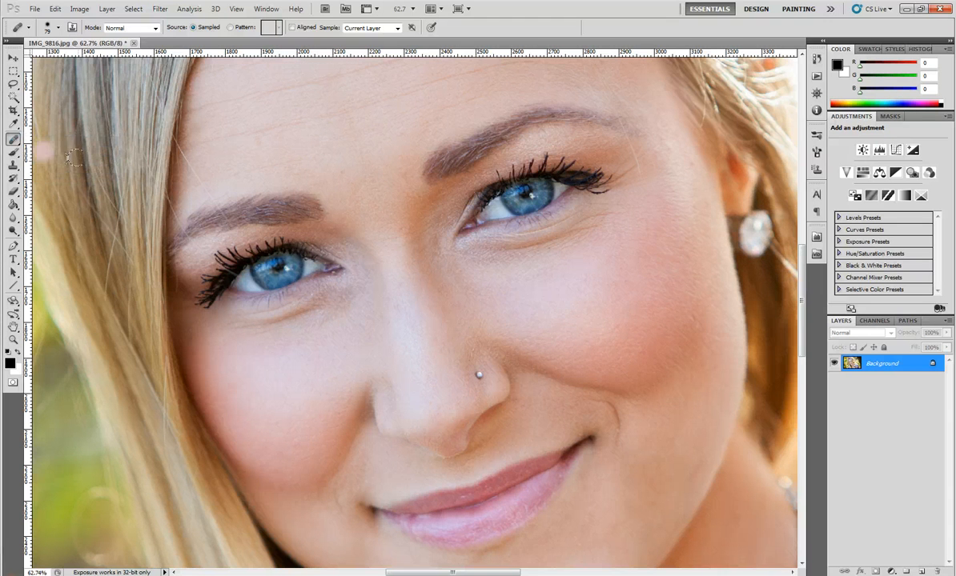
right_click(352, 320)
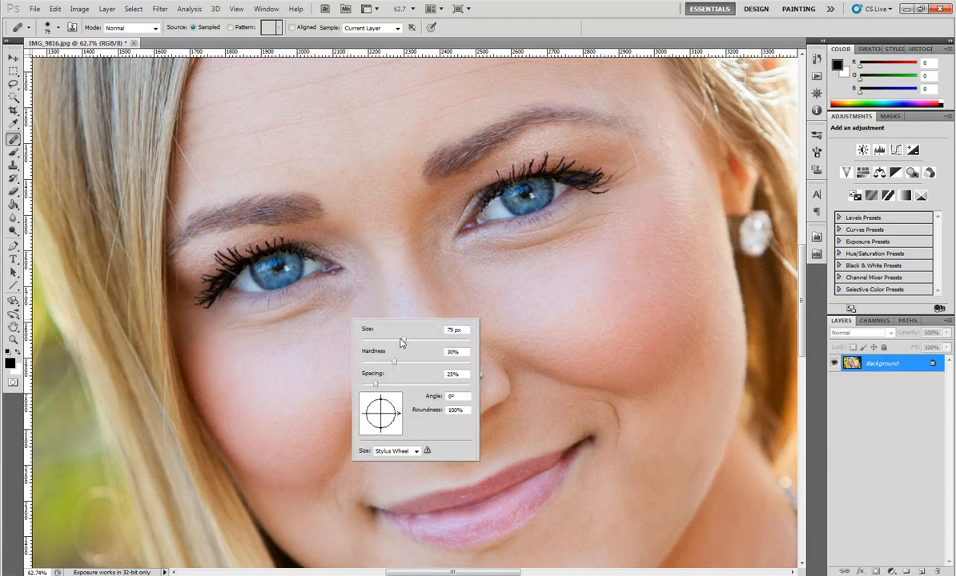
drag(404, 341, 406, 341)
click(525, 22)
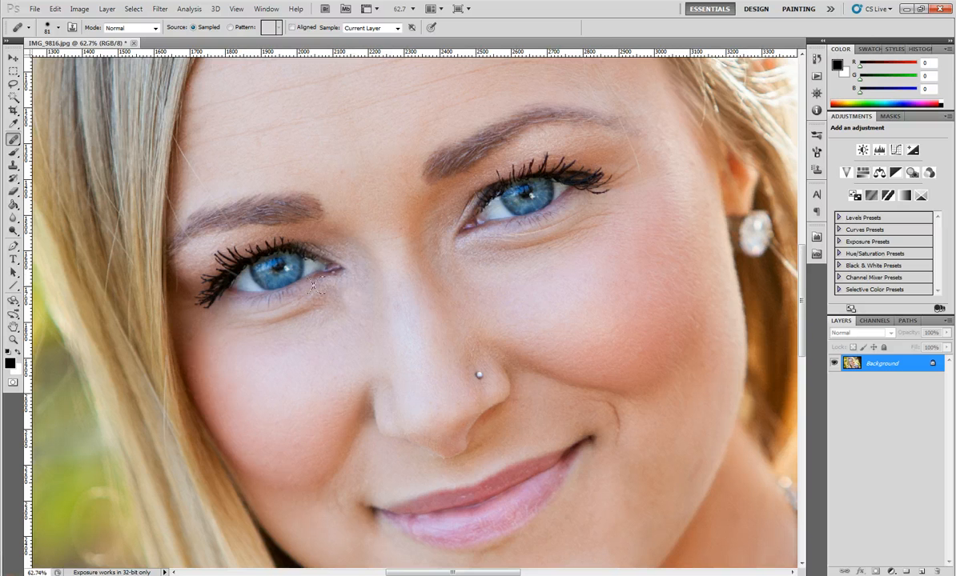
- Smooth the crease beneath the eye on the left of the photo with the Healing Brush
click(271, 269)
key(ctrl+z)
drag(324, 286, 224, 310)
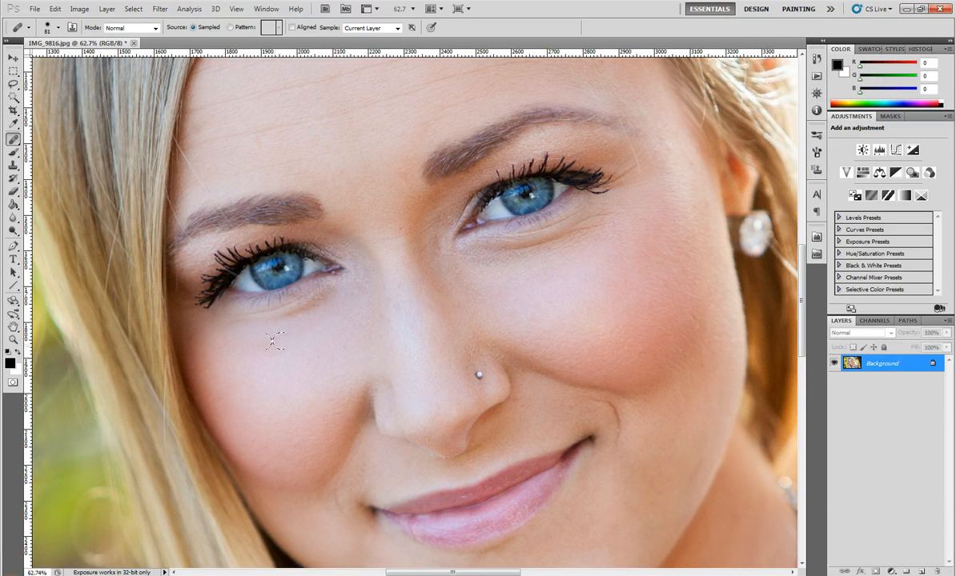
- Sample the upper cheek and heal the crease beneath the eye on the right of the photo, following its lower-lid curve
scroll(302, 344, down, 5)
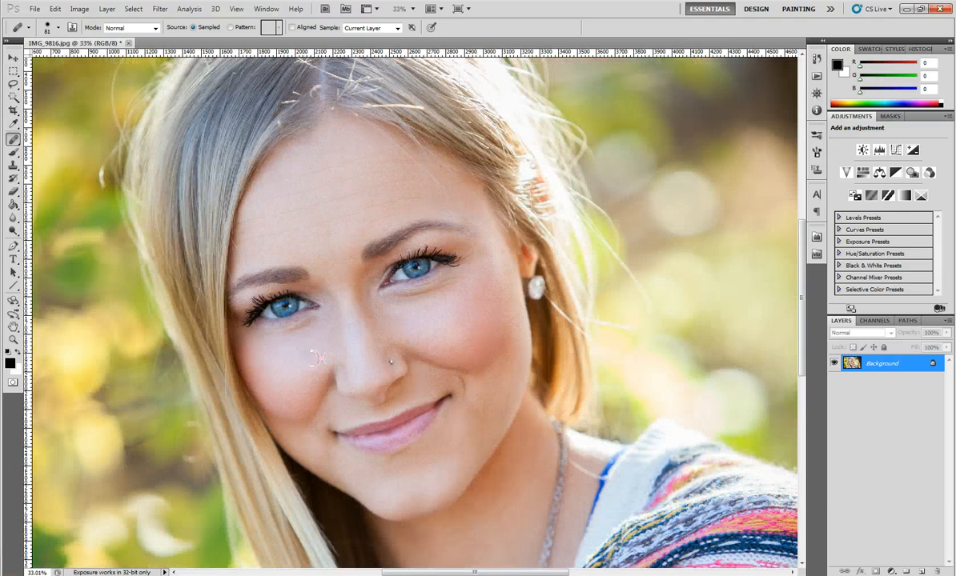
scroll(413, 292, up, 5)
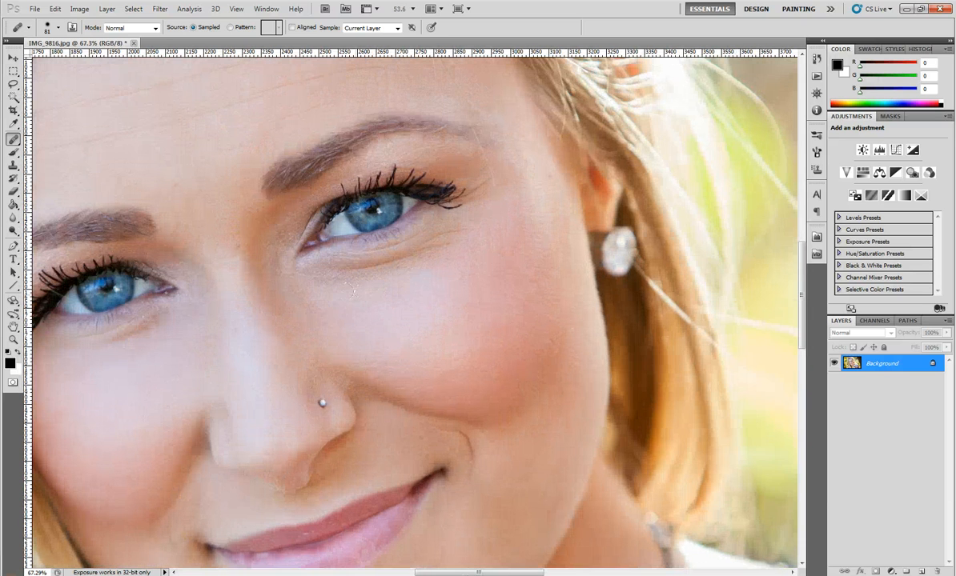
alt+click(344, 308)
mouse_move(316, 280)
mouse_down()
mouse_move(368, 273)
mouse_move(456, 233)
mouse_up()
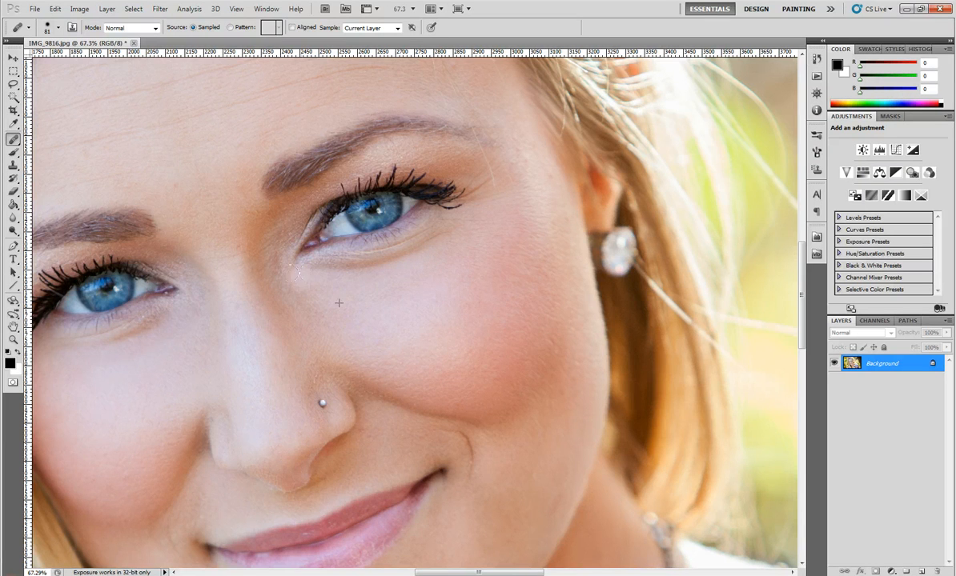
key(ctrl+0)
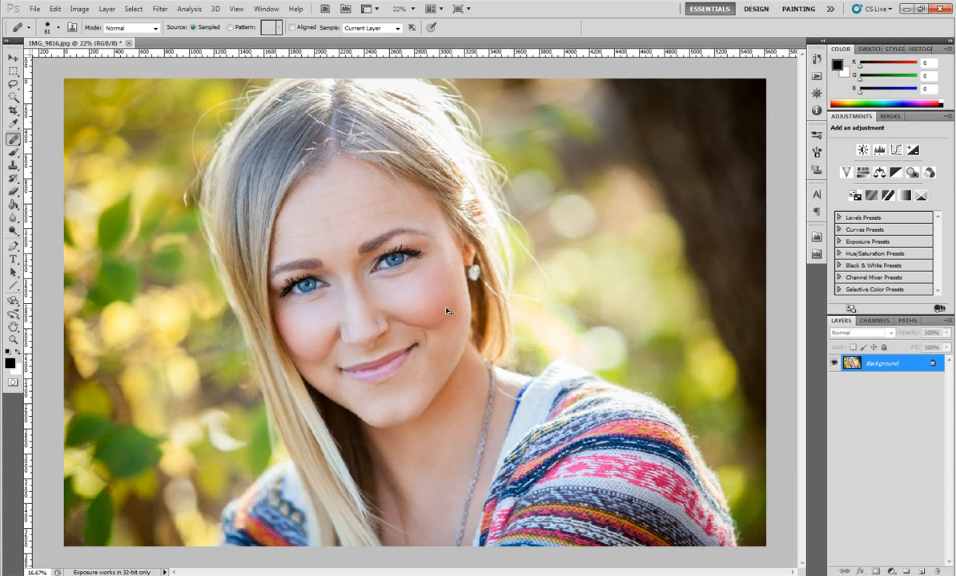
key(ctrl+minus)
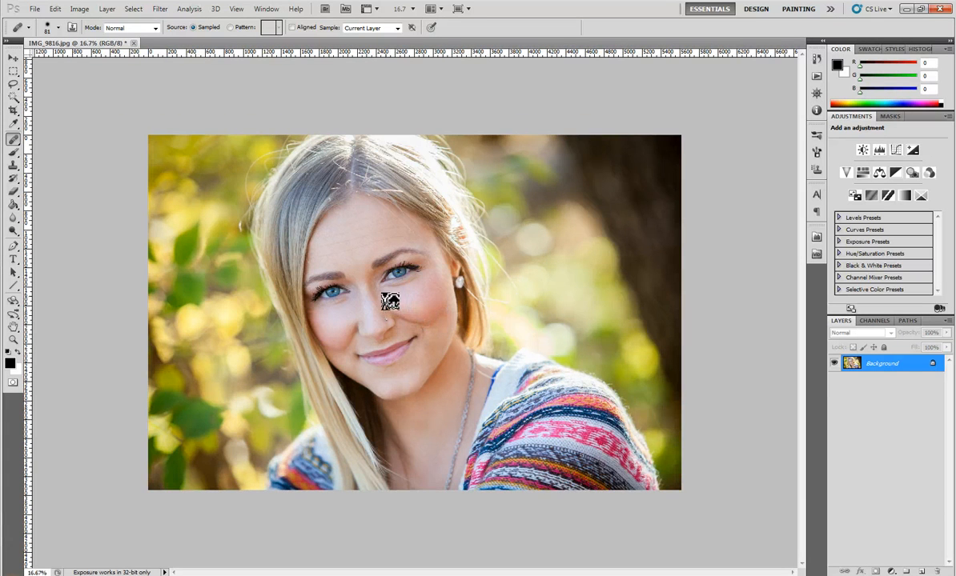
scroll(376, 292, up, 3)
scroll(373, 272, up, 2)
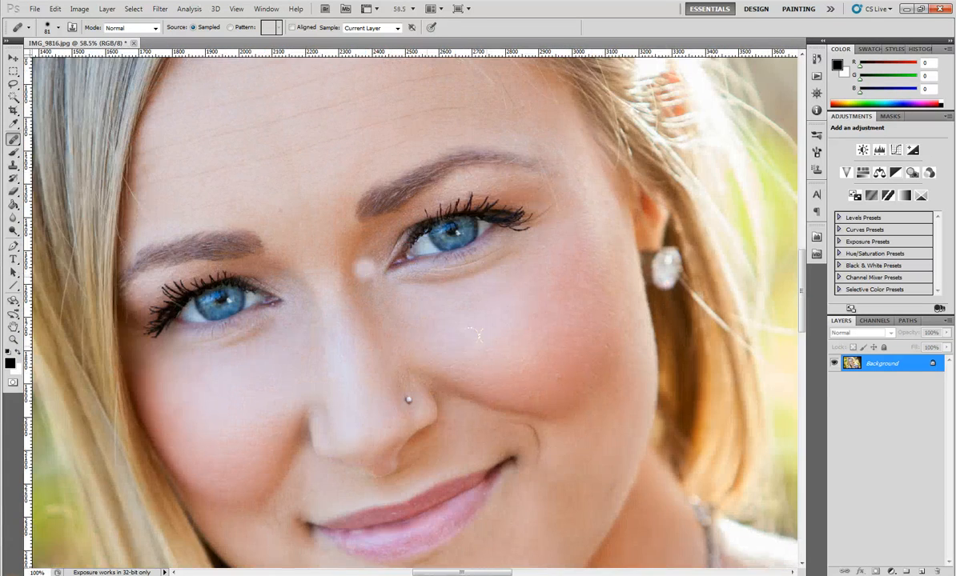
scroll(474, 334, up, 2)
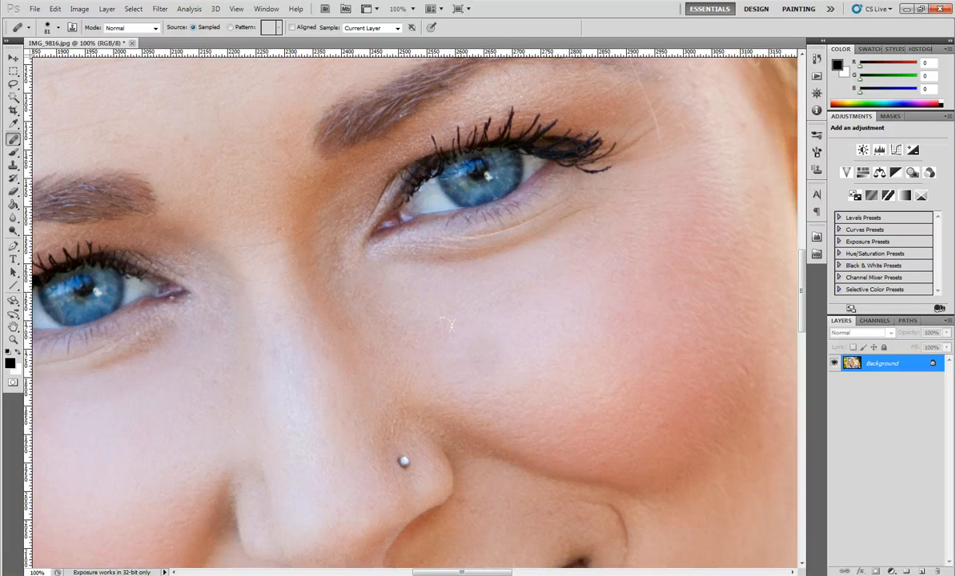
scroll(436, 316, down, 2)
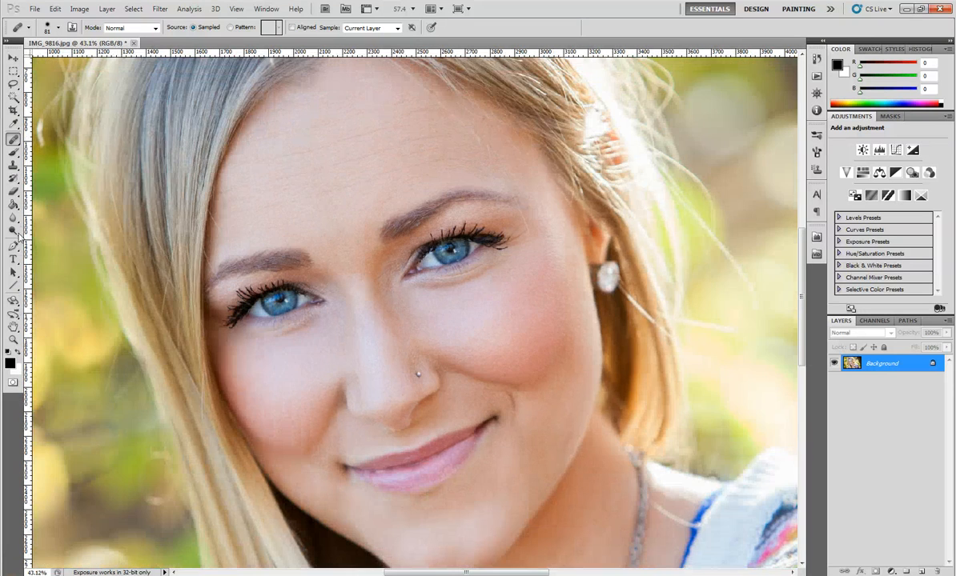
- Brighten the iris of the eye on the left of the photo with the Dodge tool, range Midtones, exposure 2%
click(15, 229)
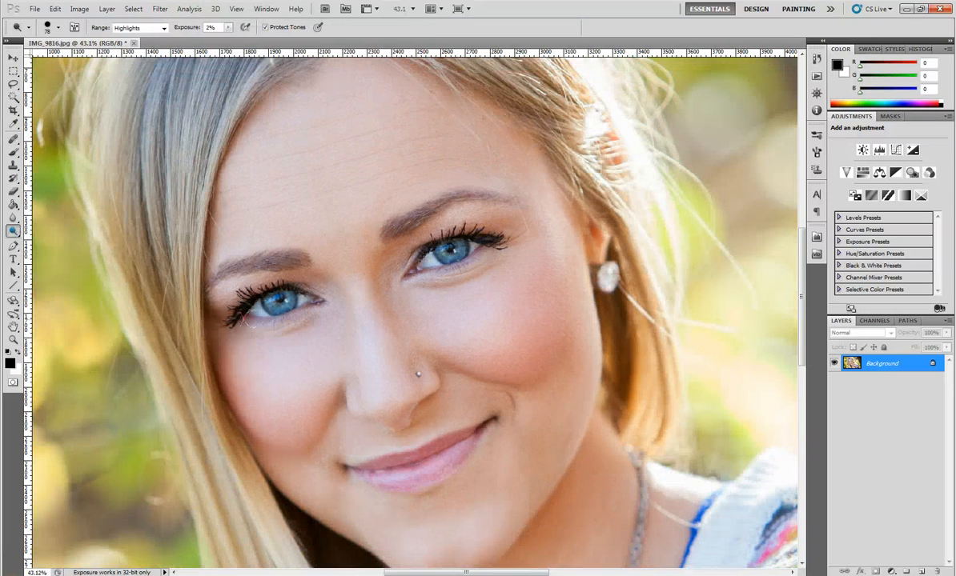
scroll(240, 296, up, 2)
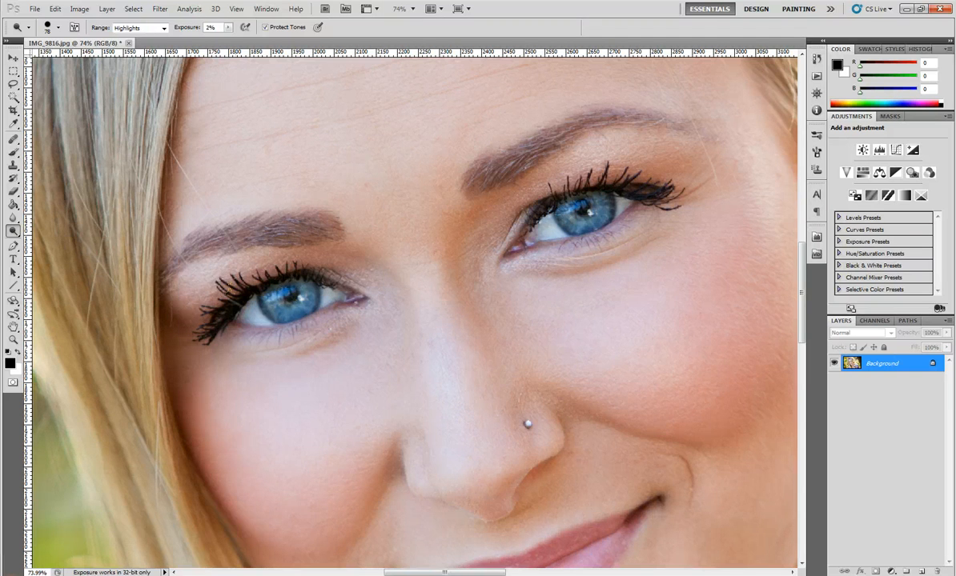
click(15, 232)
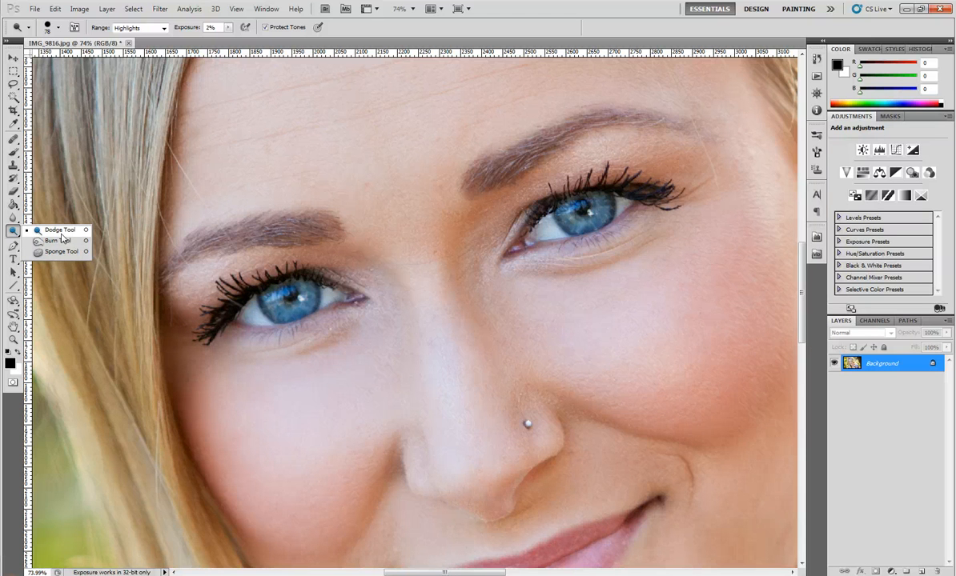
click(60, 230)
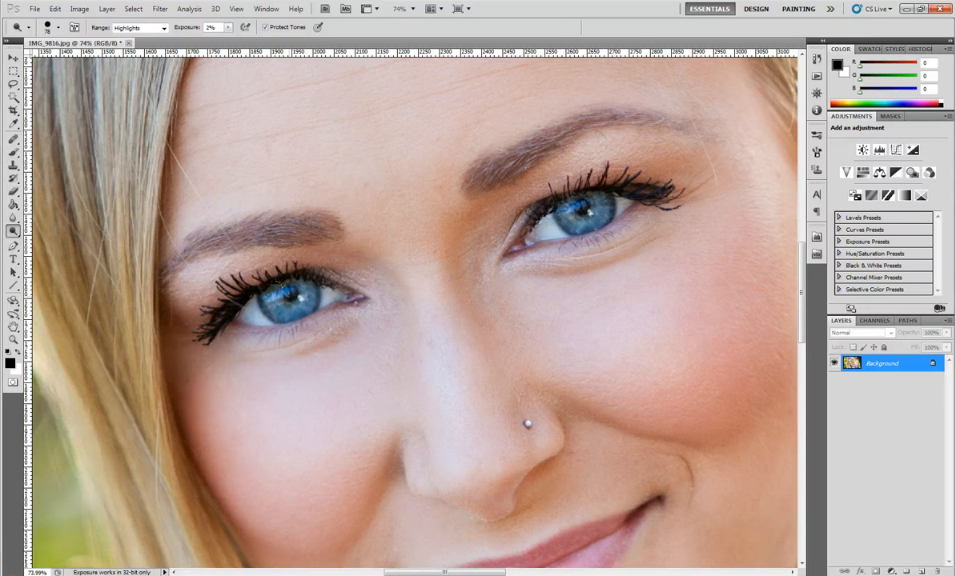
click(140, 27)
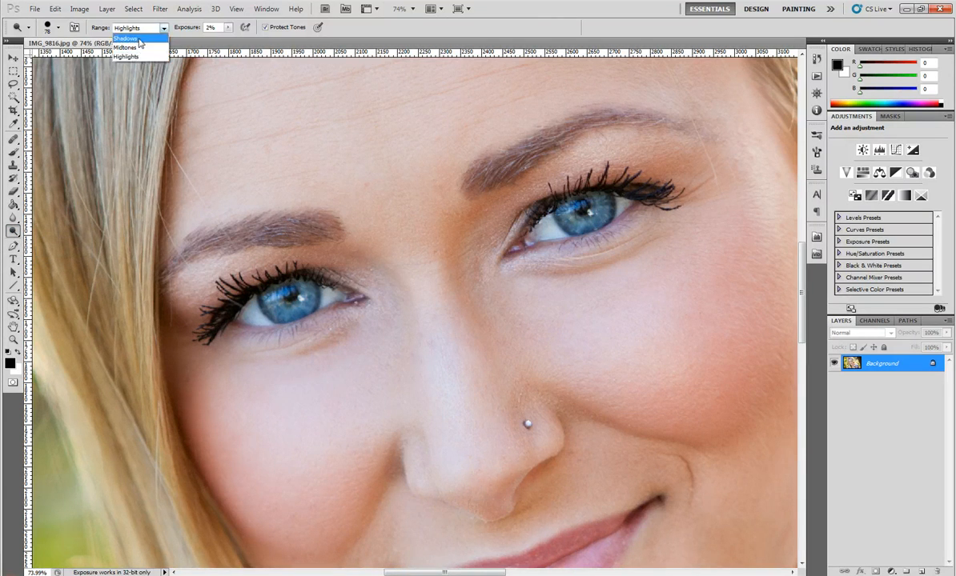
click(143, 45)
drag(289, 294, 287, 298)
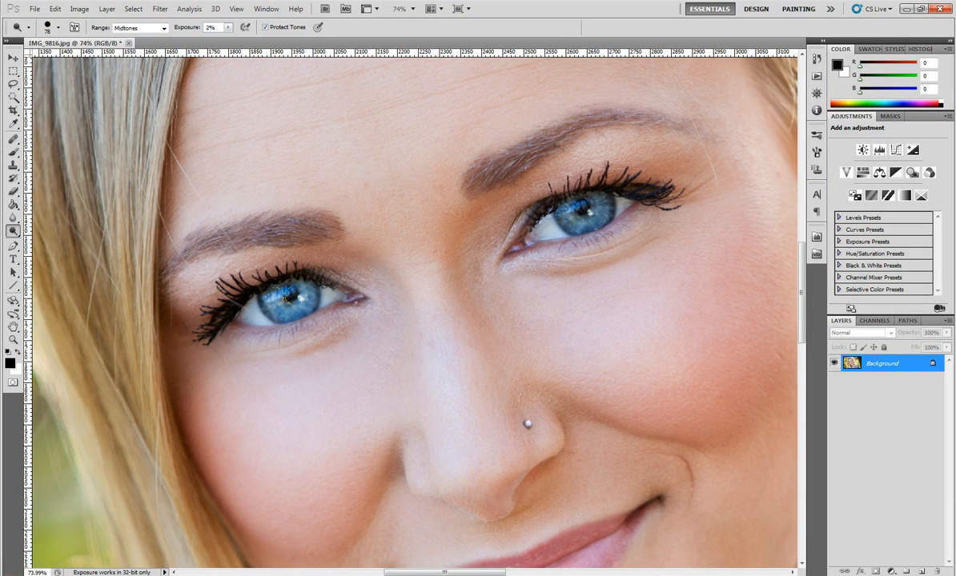
- Compare the eyes before and after dodging by toggling the last stroke off and on
scroll(464, 335, down, 5)
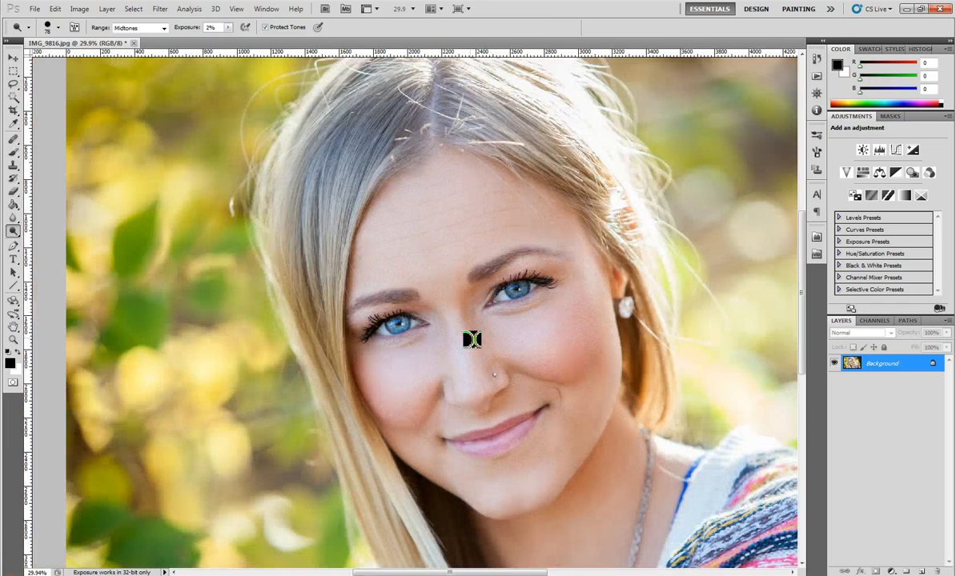
scroll(471, 334, up, 5)
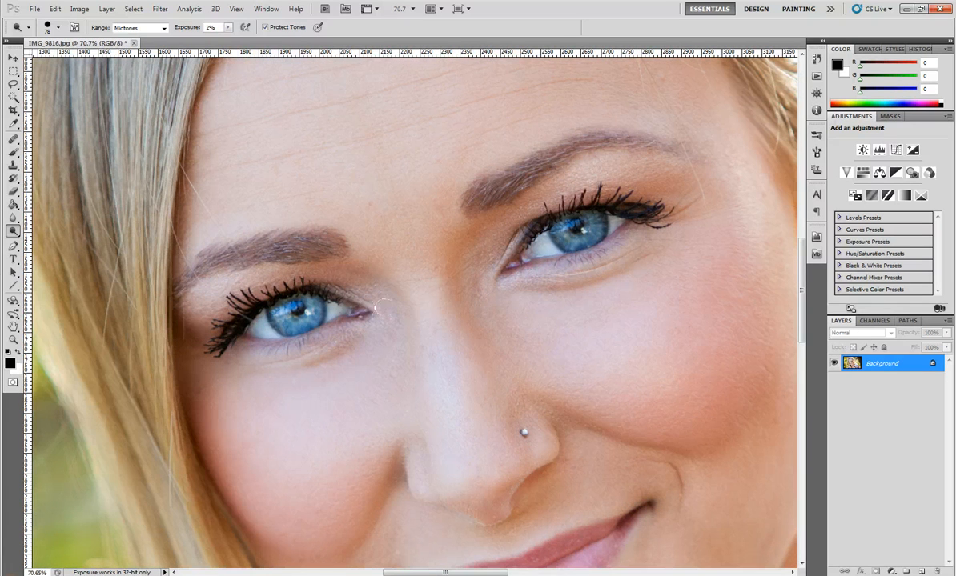
key(ctrl+z)
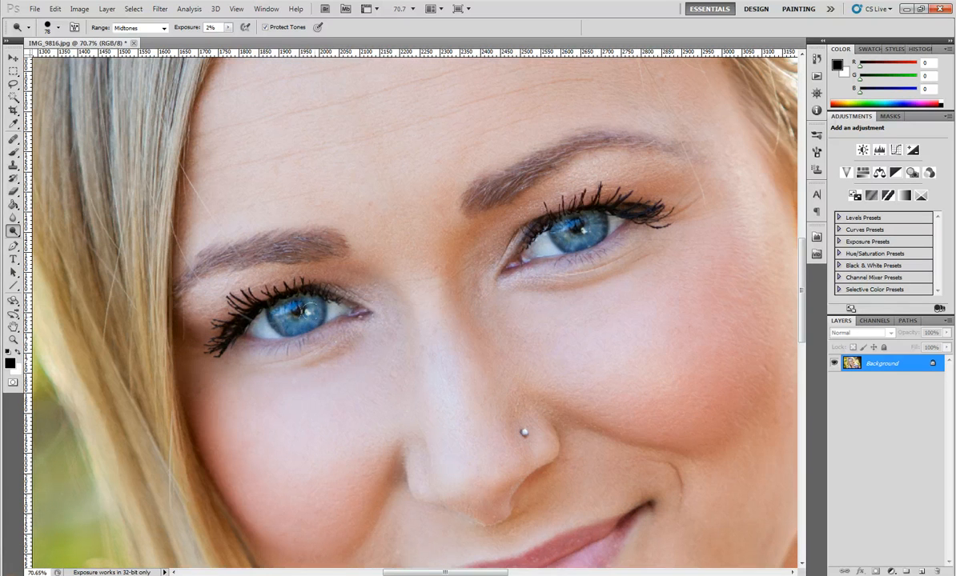
key(ctrl+z)
key(ctrl+z)
key(ctrl+z)
key(ctrl+z)
- Set the Dodge tool's range to Highlights and its exposure to 1%
click(163, 28)
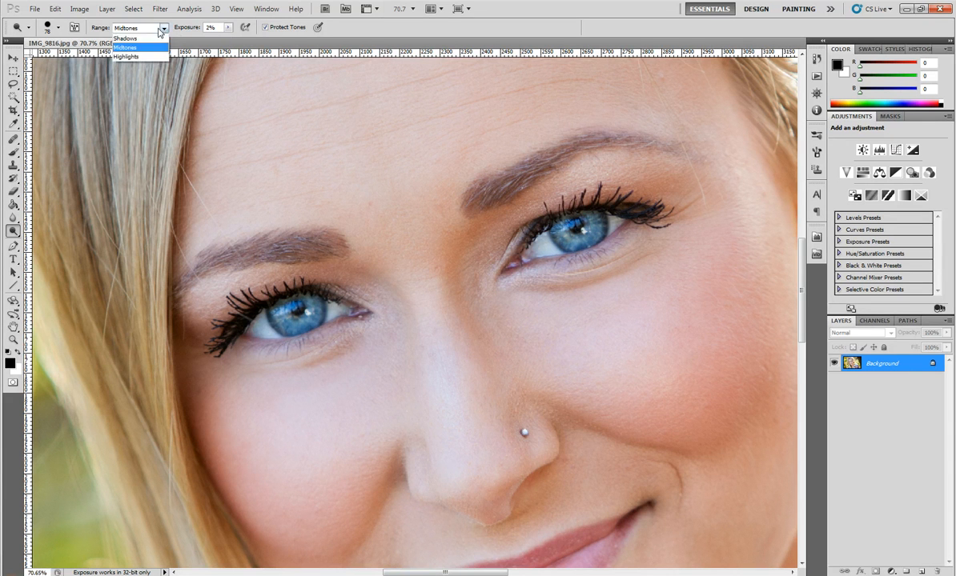
click(141, 55)
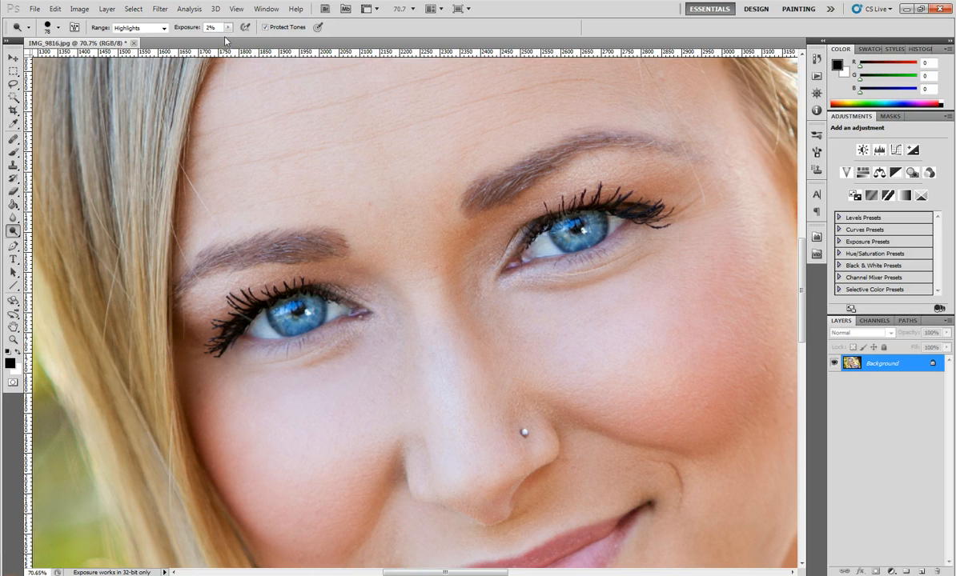
click(214, 27)
right_click(450, 282)
scroll(454, 277, down, 2)
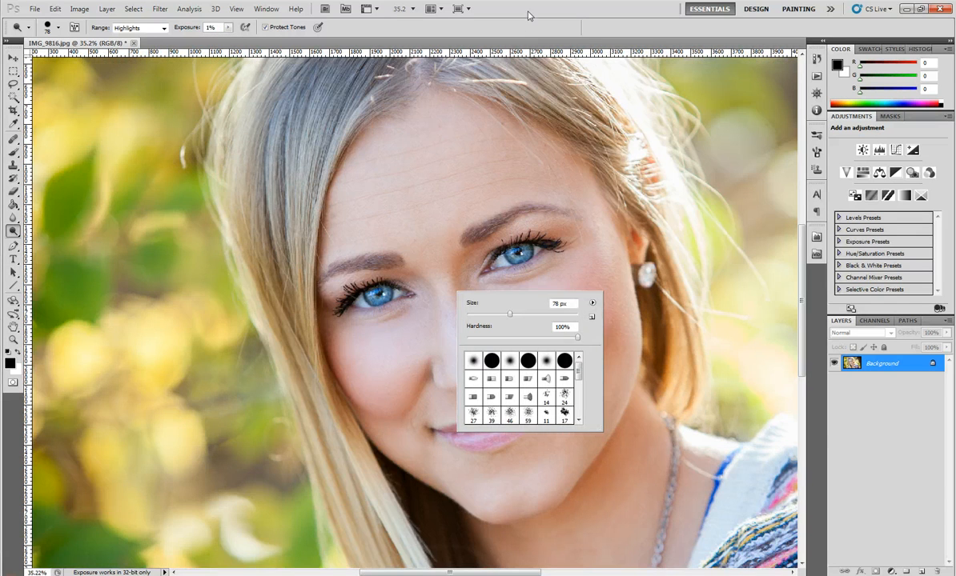
click(528, 12)
scroll(491, 257, down, 1)
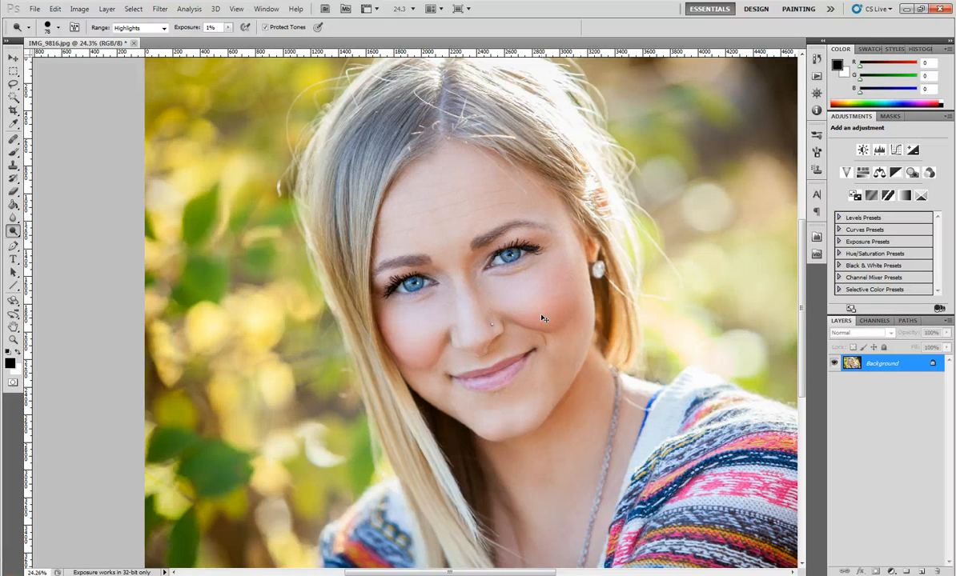
scroll(543, 319, down, 3)
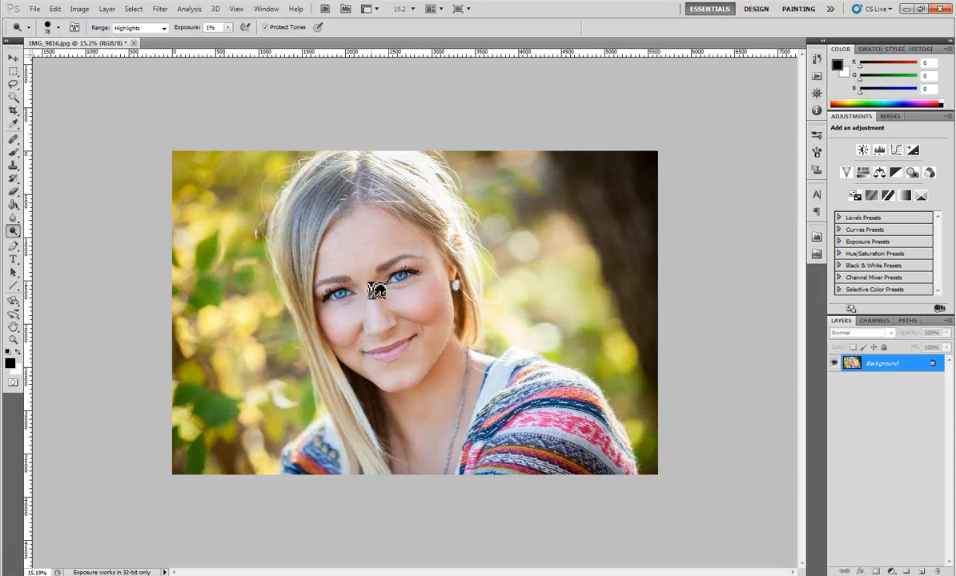
scroll(376, 290, up, 4)
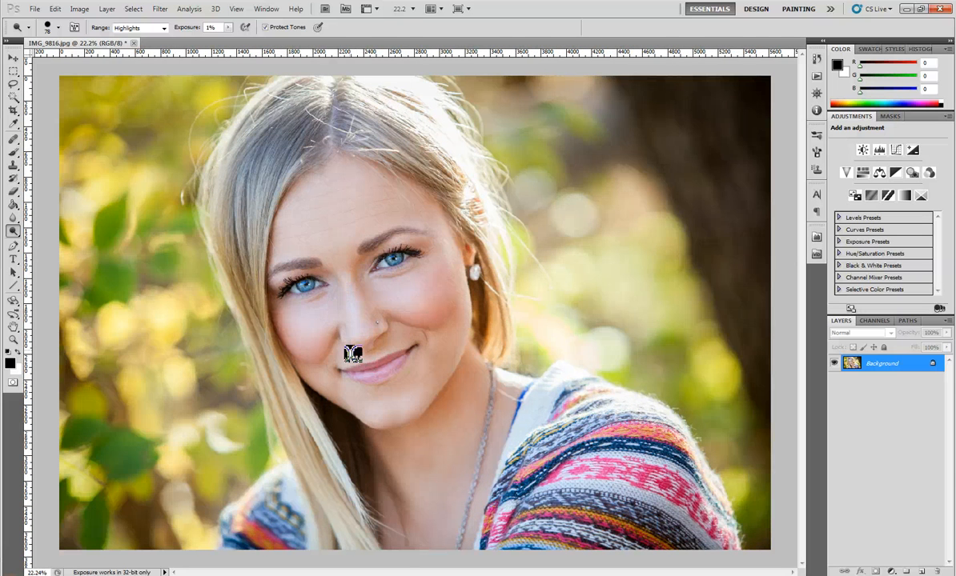
scroll(349, 348, down, 2)
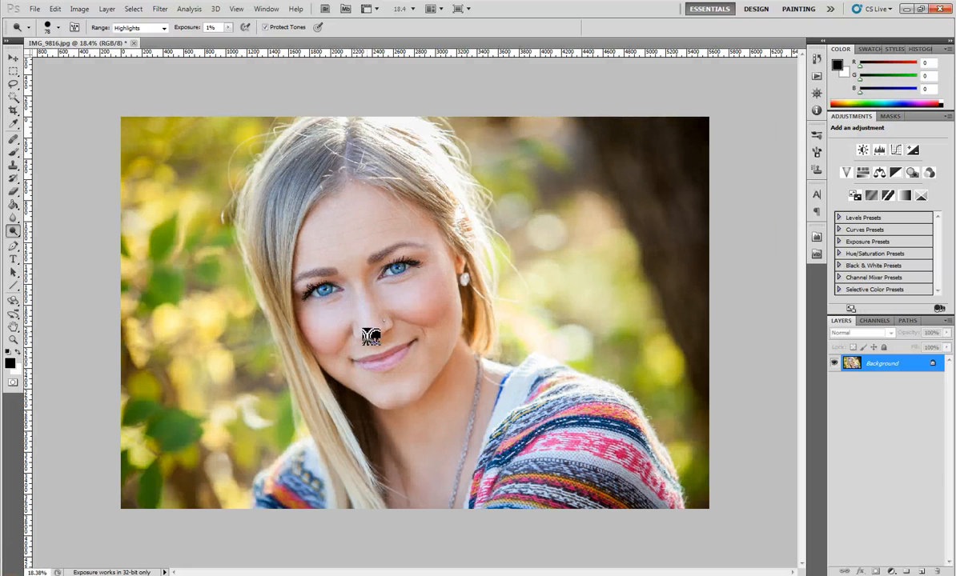